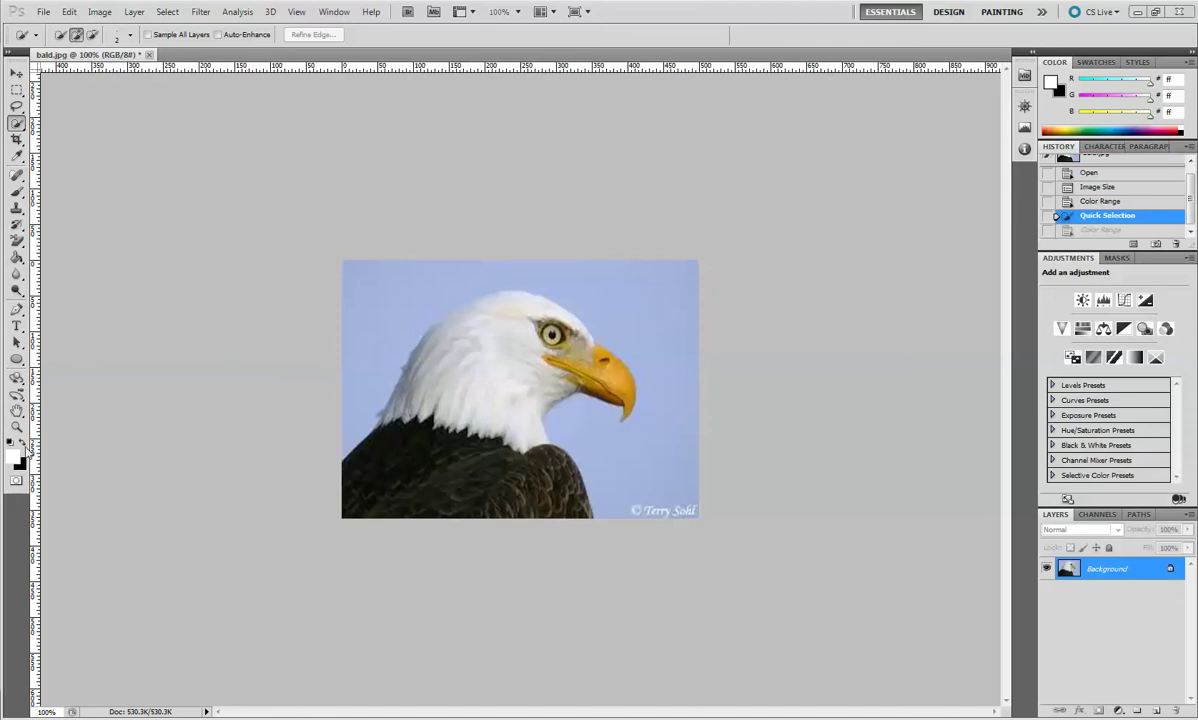
Swap the foreground and background colours, and mix a muted purple foreground with RGB hex values 99, 66 and 99
left_click(23, 444)
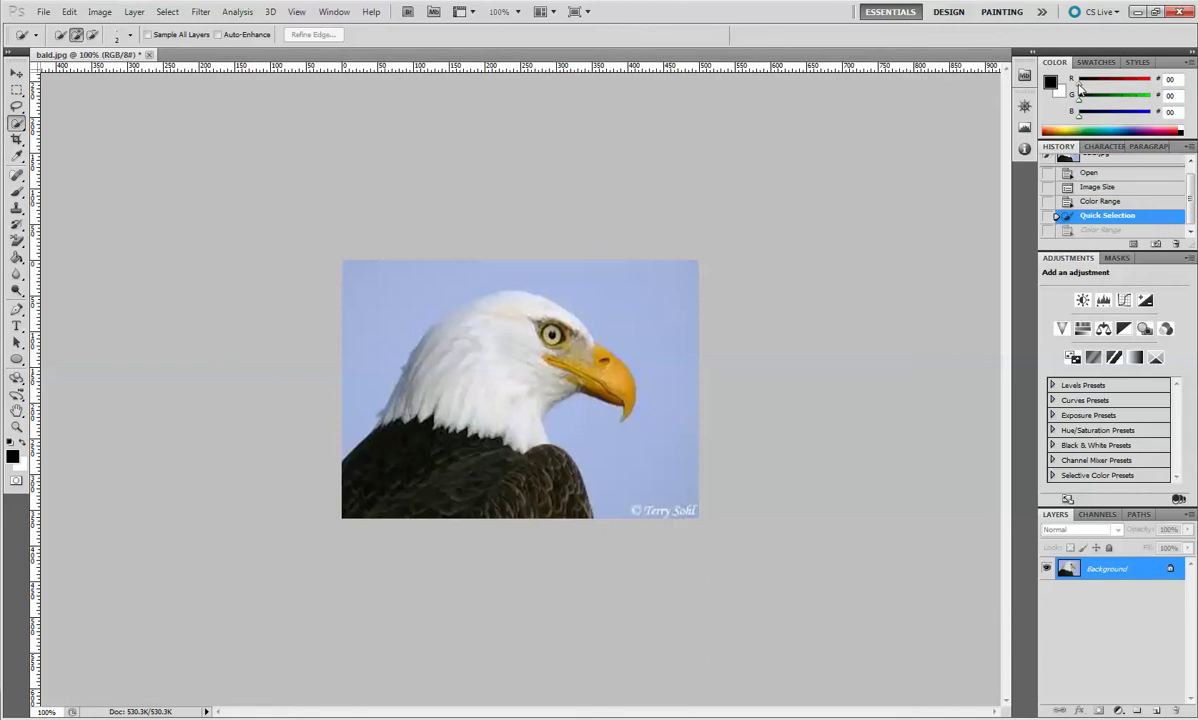
left_click_drag(1083, 86, 1152, 84)
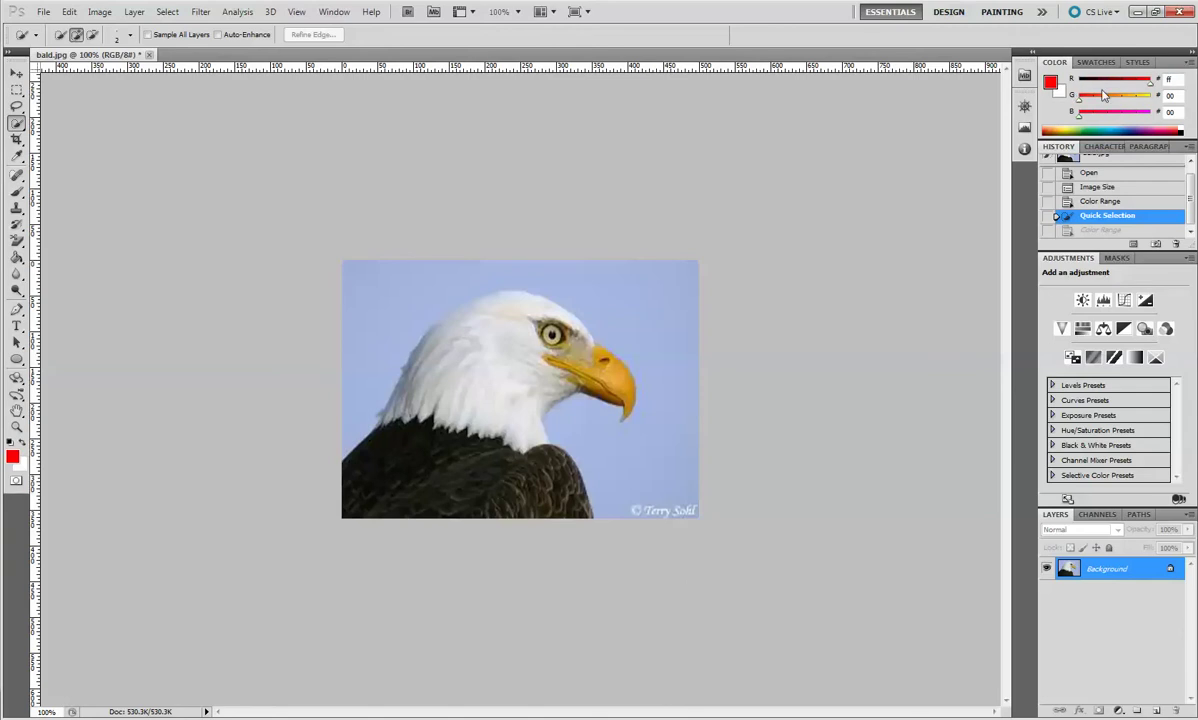
mouse_move(1150, 86)
left_mouse_down()
mouse_move(1072, 84)
mouse_move(1142, 97)
left_mouse_up()
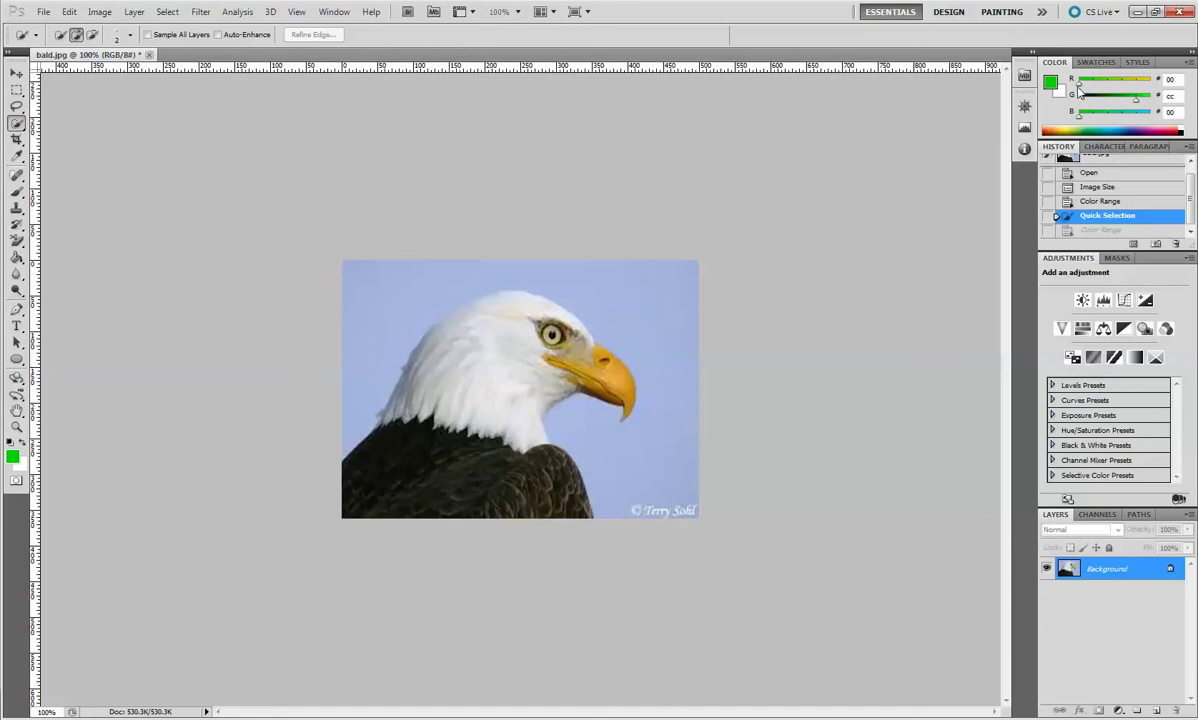
left_click_drag(1080, 85, 1135, 85)
left_click_drag(1081, 118, 1121, 84)
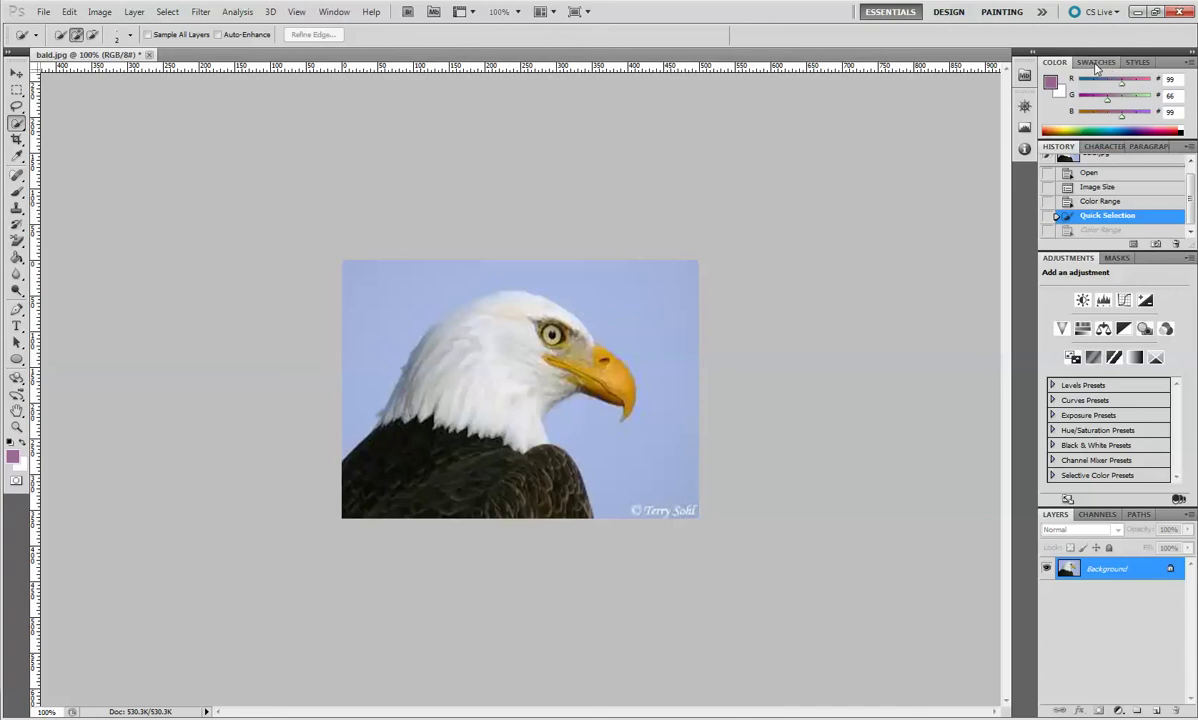
Pick a dark purple foreground colour from the colour spectrum, and replace it with a dark green swatch
left_click(1142, 127)
left_click(1142, 127)
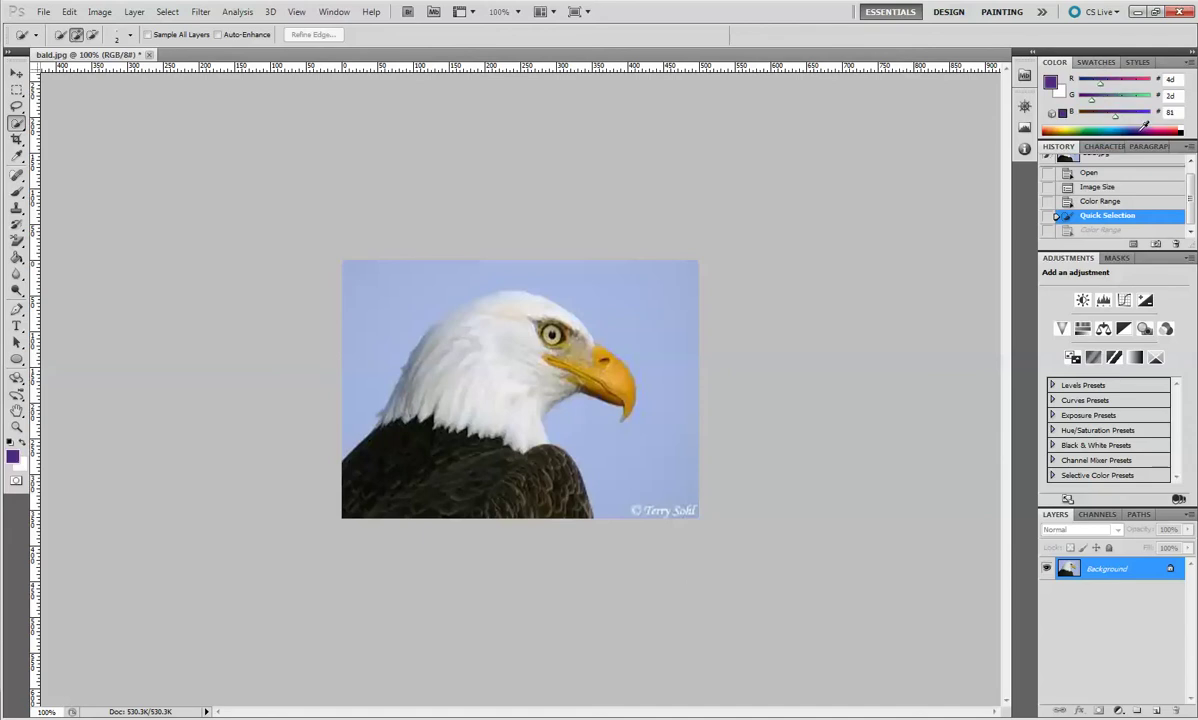
left_click(1098, 63)
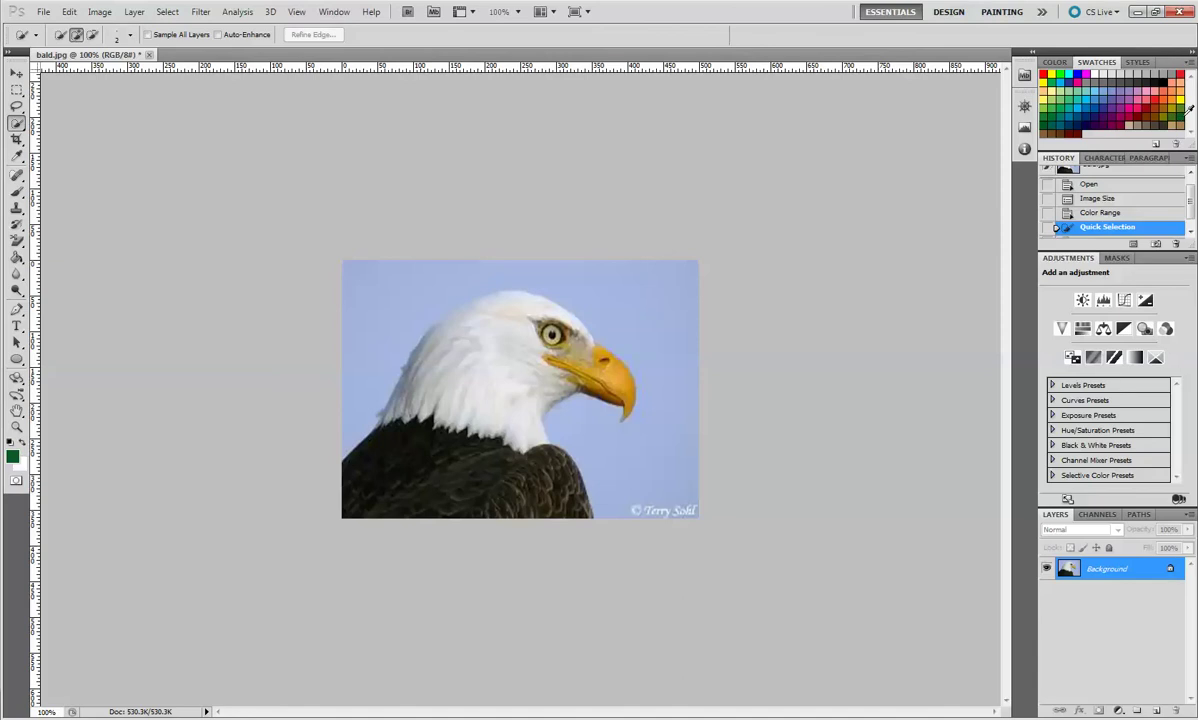
Mix a bright purple foreground colour with RGB hex values 99, 66 and cc
left_click(1054, 62)
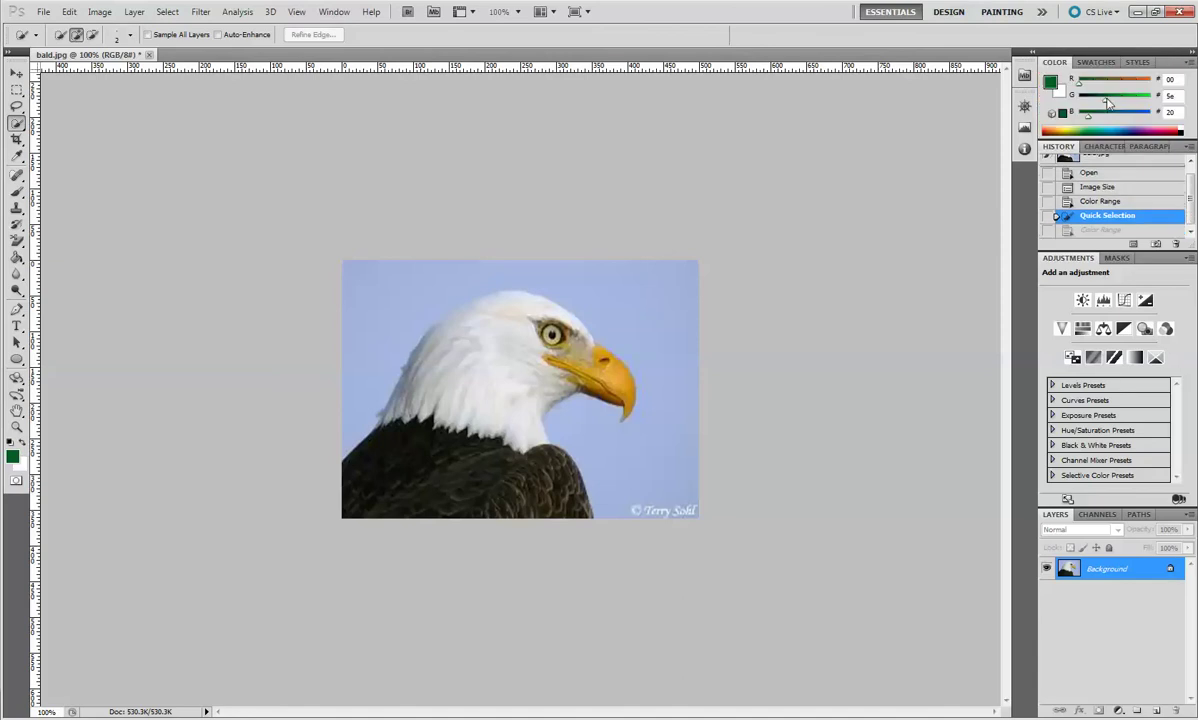
left_click(1125, 87)
left_click(1135, 114)
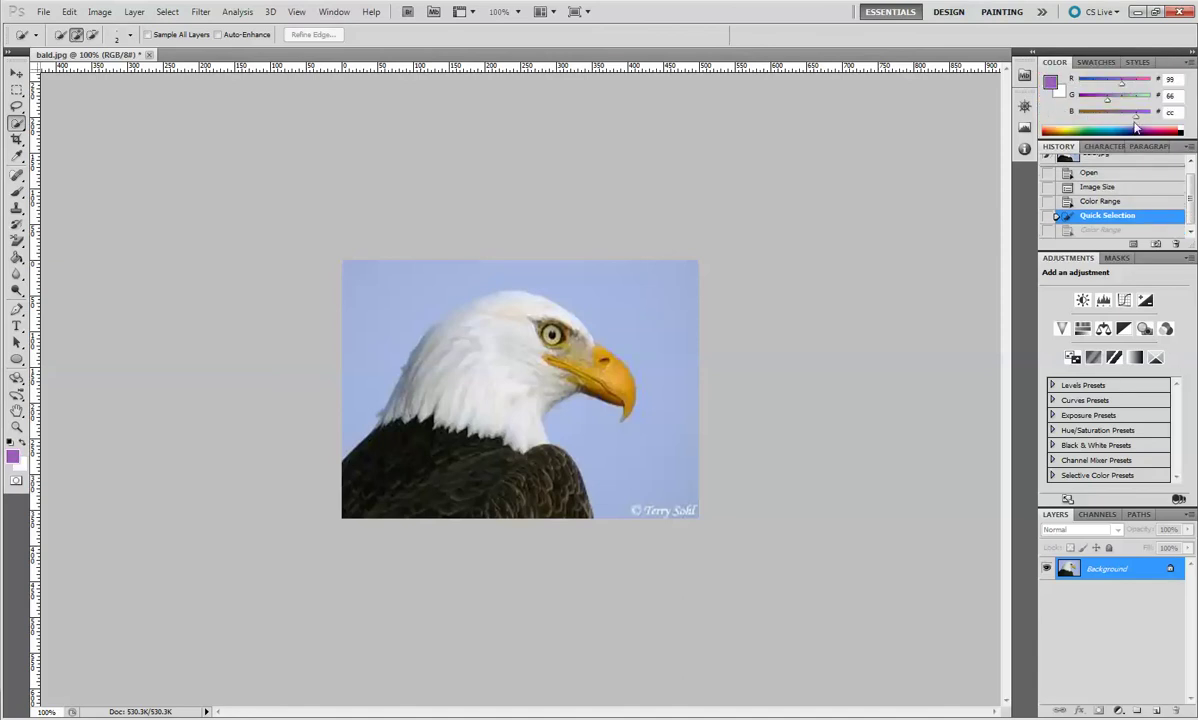
Try several preset swatches as the foreground colour, ending with dark green
left_click(1096, 62)
left_click(1062, 88)
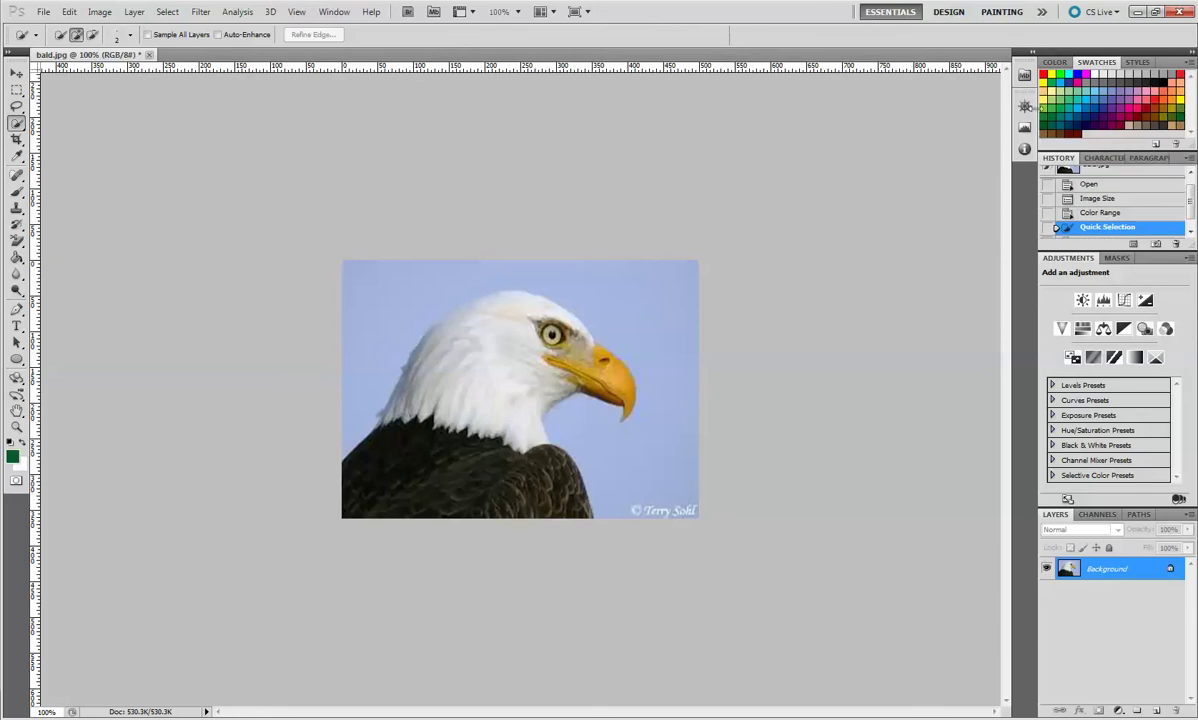
left_click(1055, 113)
left_click(1043, 127)
Select the blue sky behind the eagle with Color Range, using a colour sampled from the sky
left_click(170, 12)
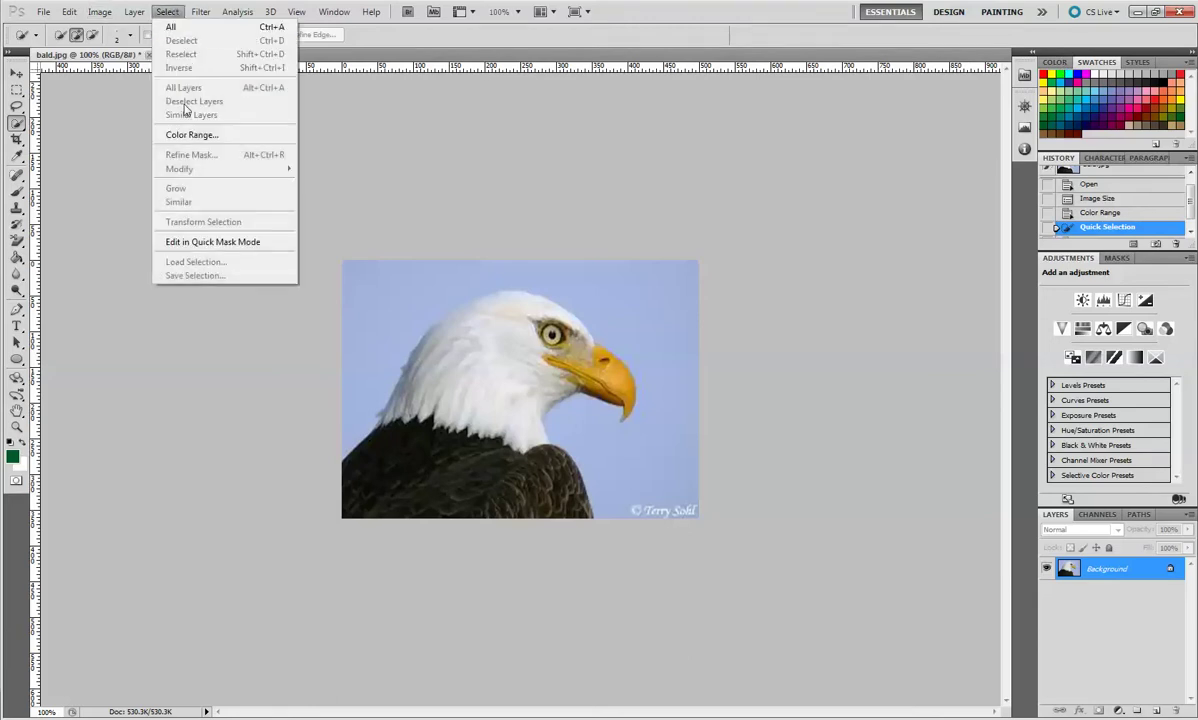
left_click(200, 131)
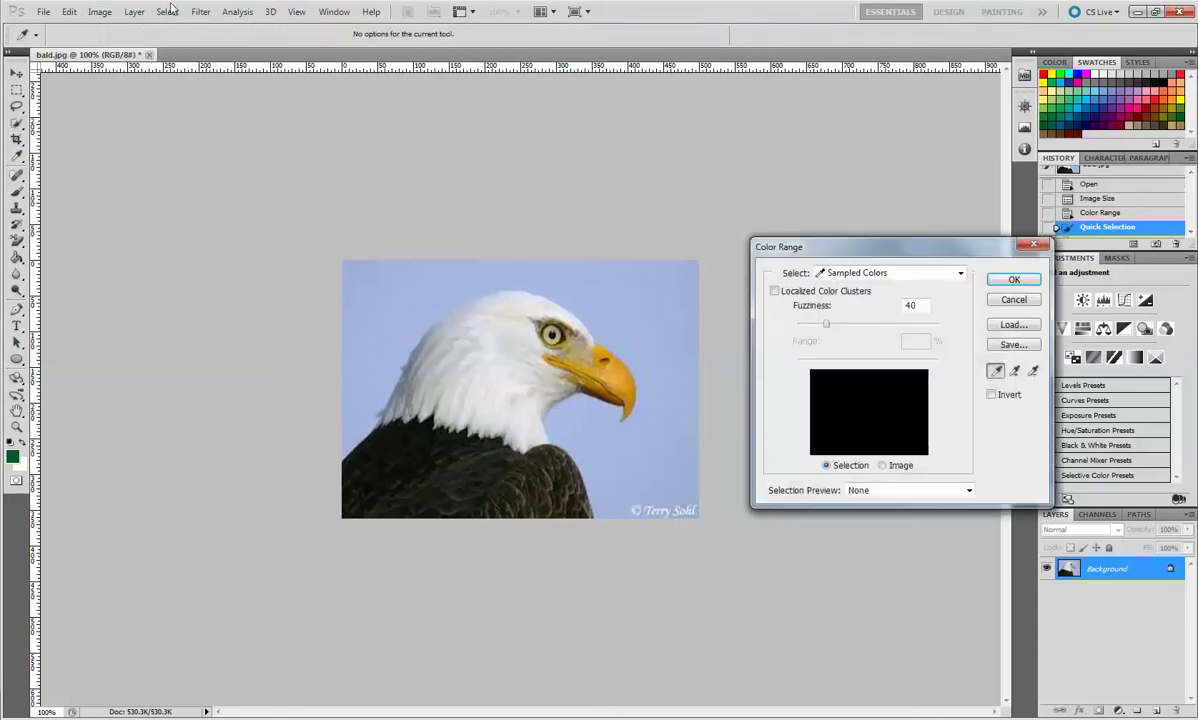
left_click(167, 12)
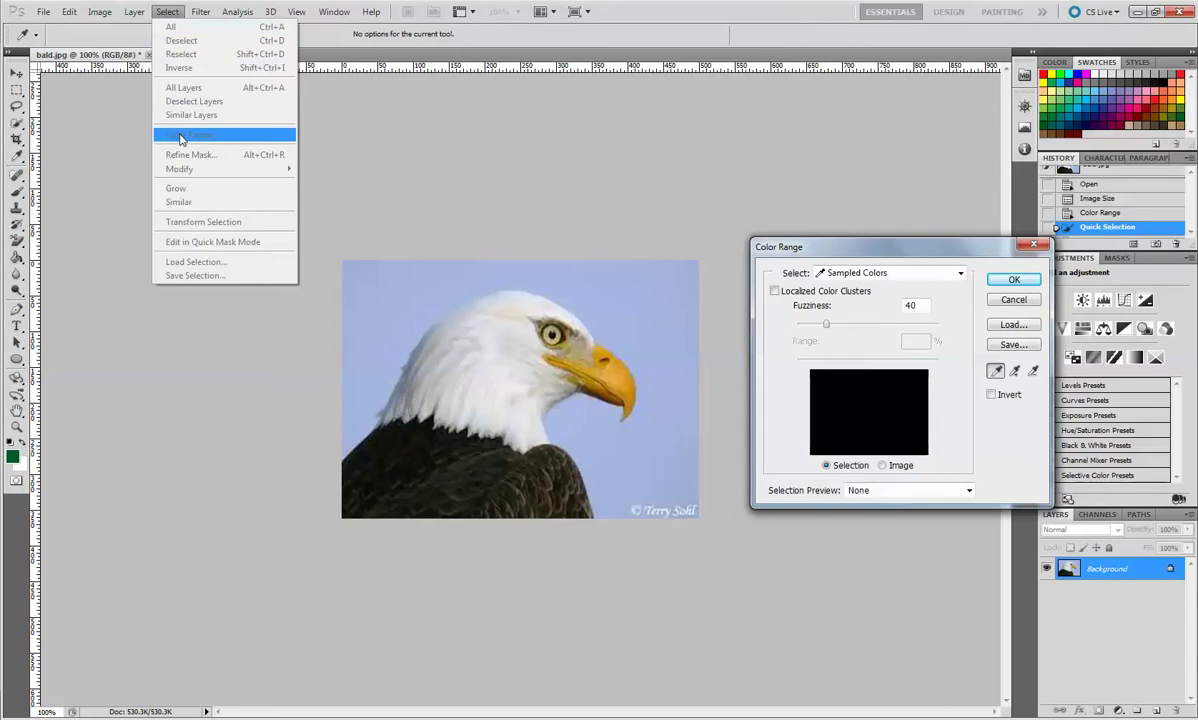
left_click(836, 252)
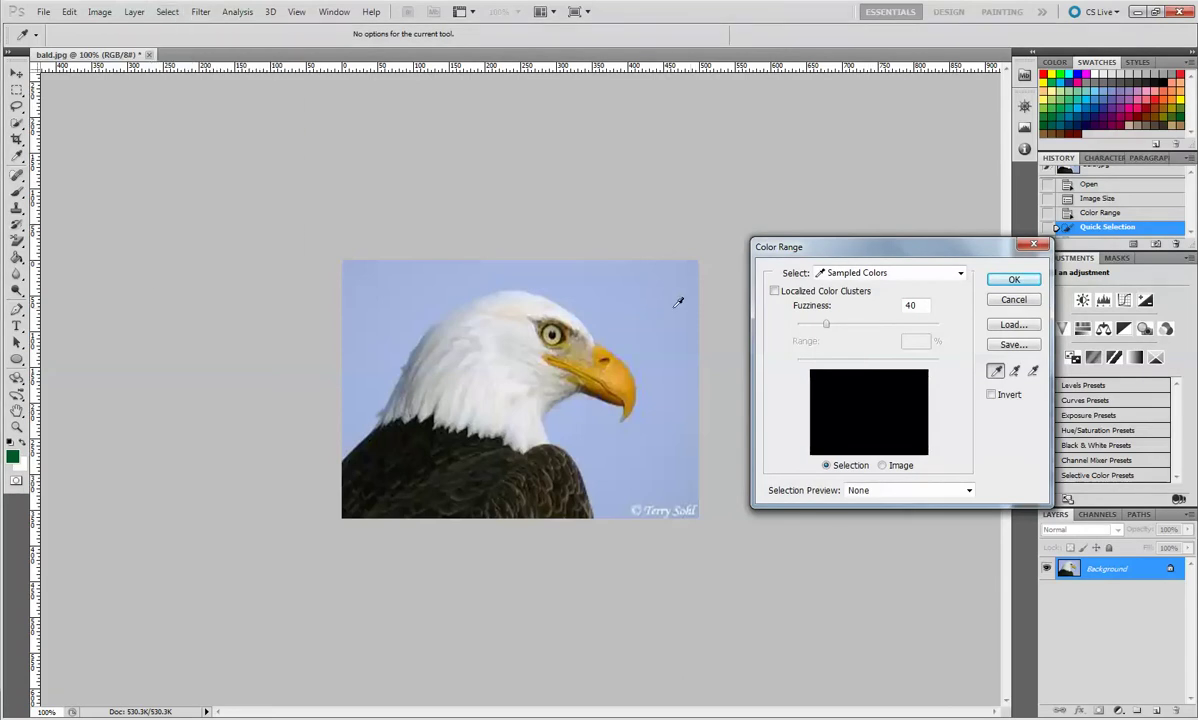
left_click(552, 330)
left_click(634, 282)
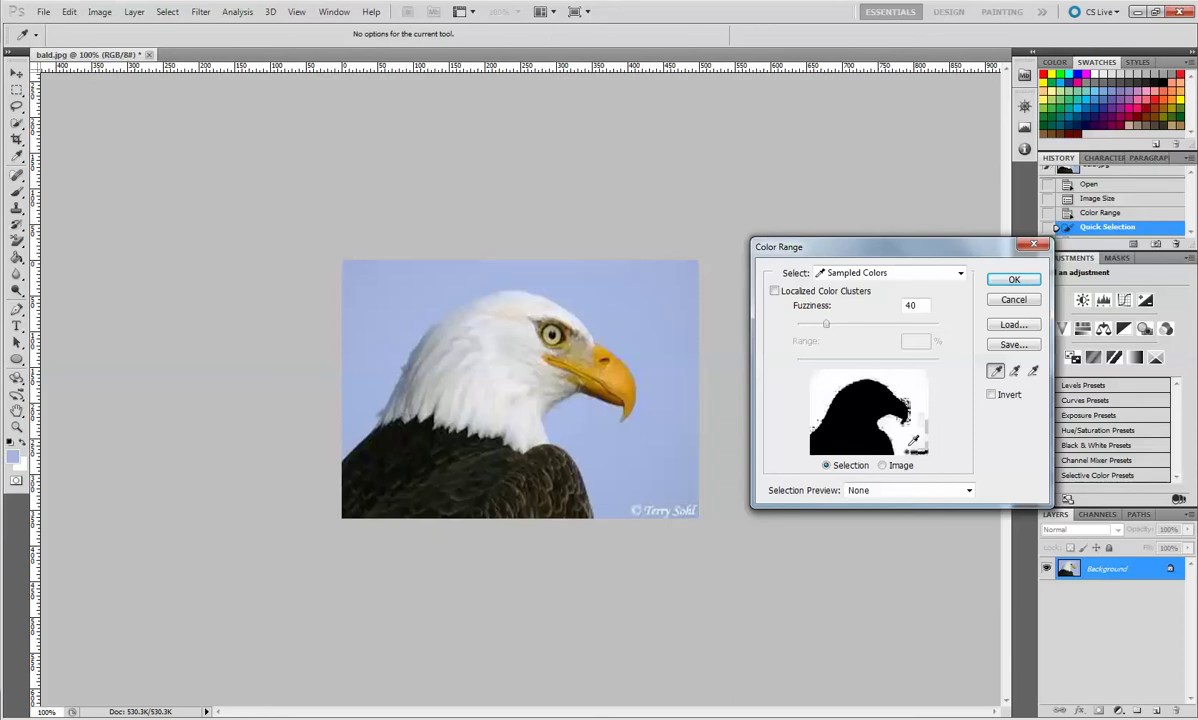
left_click(1014, 280)
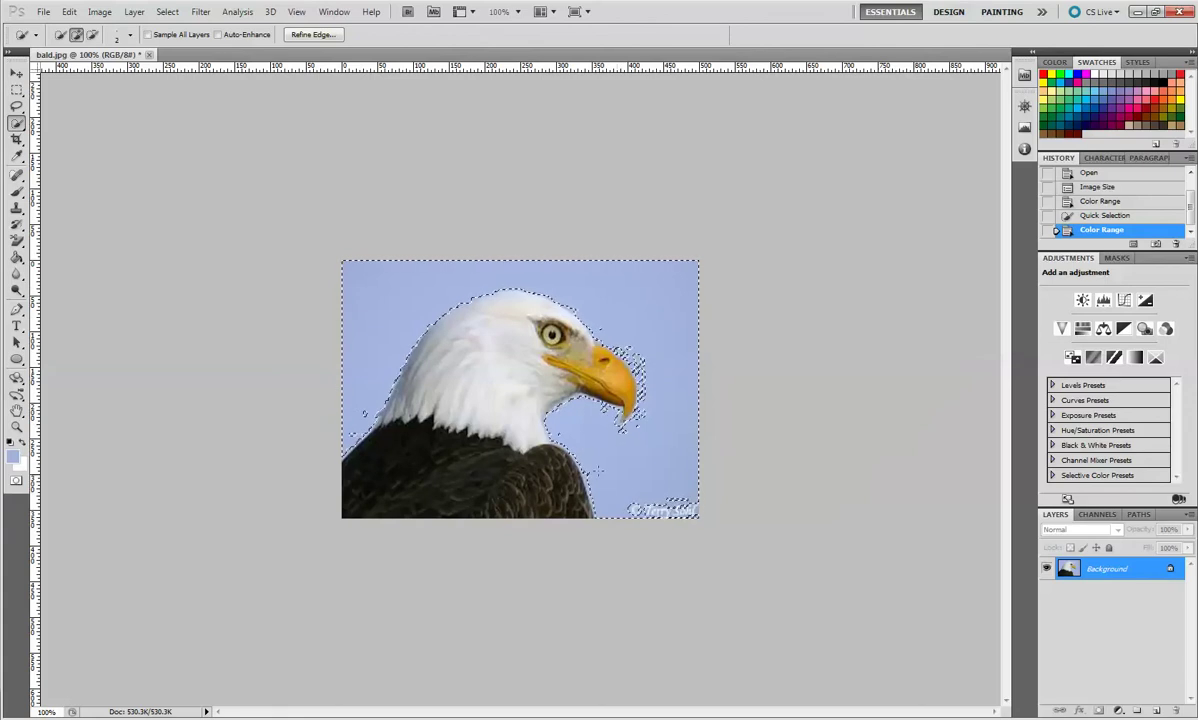
Add a Hue/Saturation adjustment layer for the selected sky and turn it light green with a hue of -105
left_click(1083, 329)
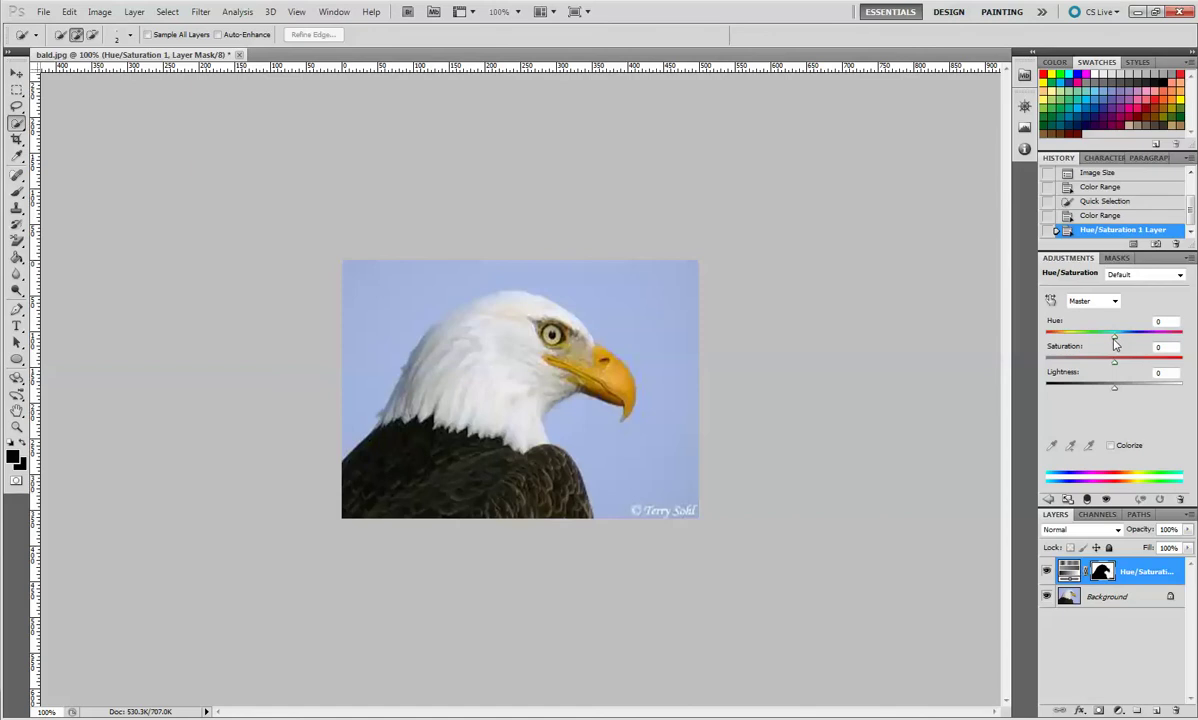
left_click_drag(1117, 342, 1069, 341)
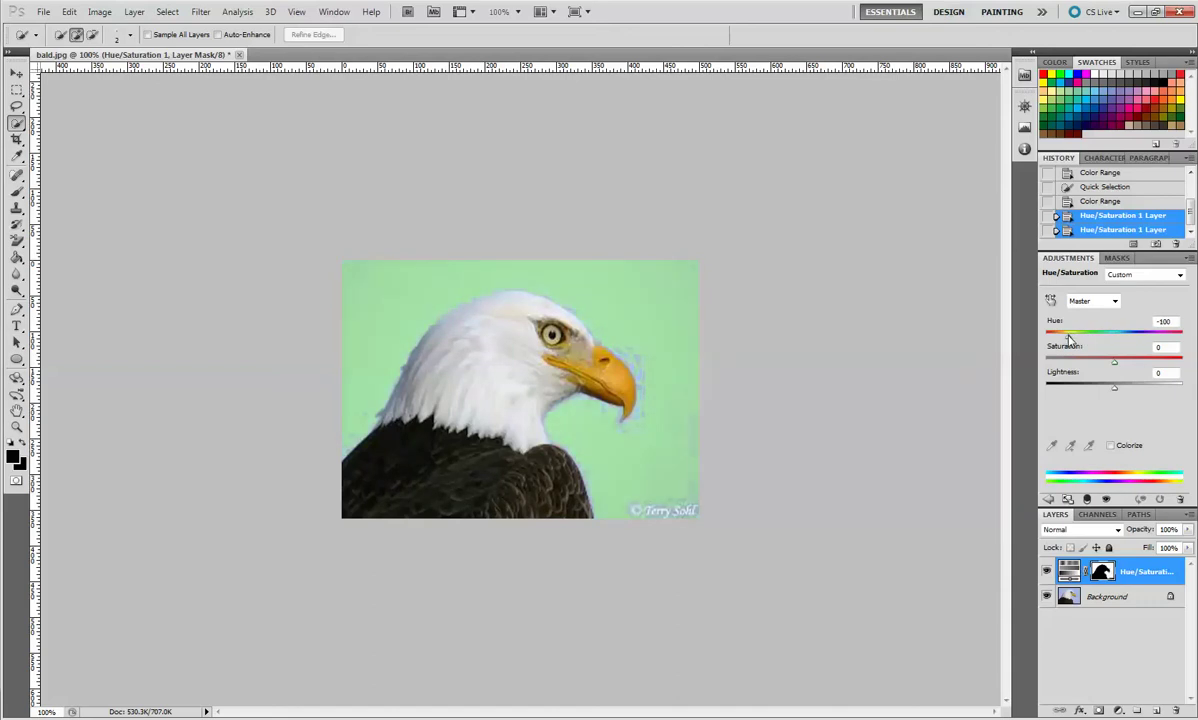
left_click_drag(1068, 341, 1146, 344)
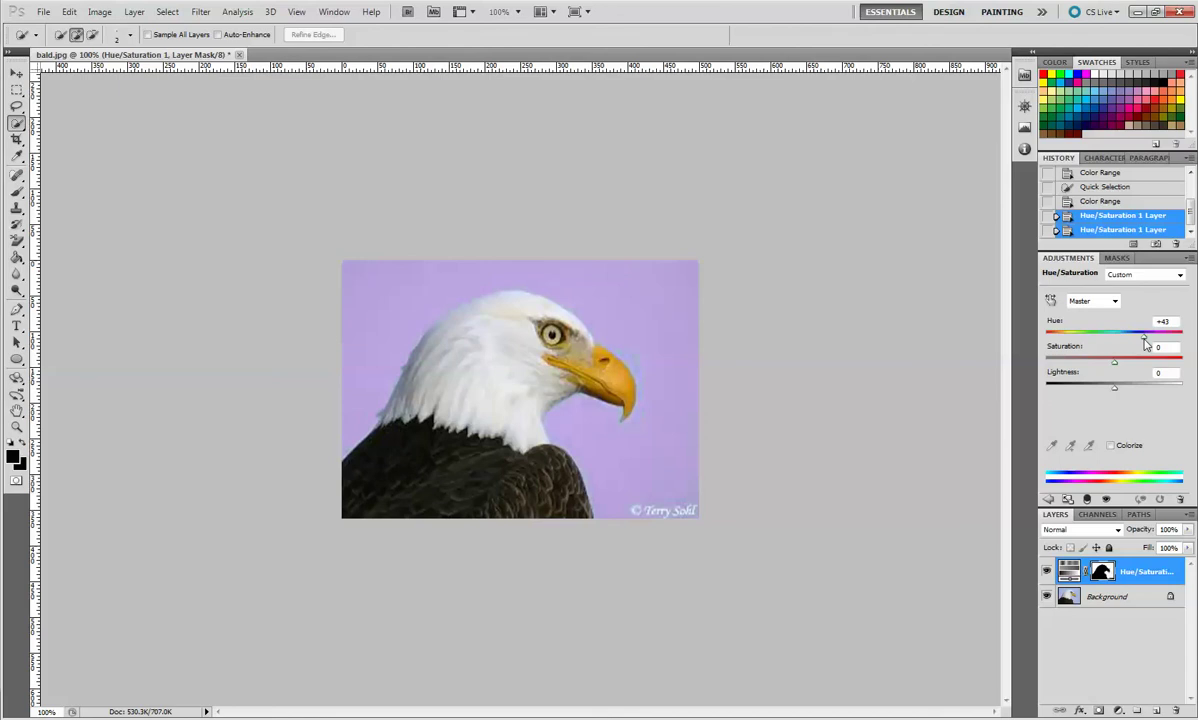
left_click_drag(1146, 344, 1066, 347)
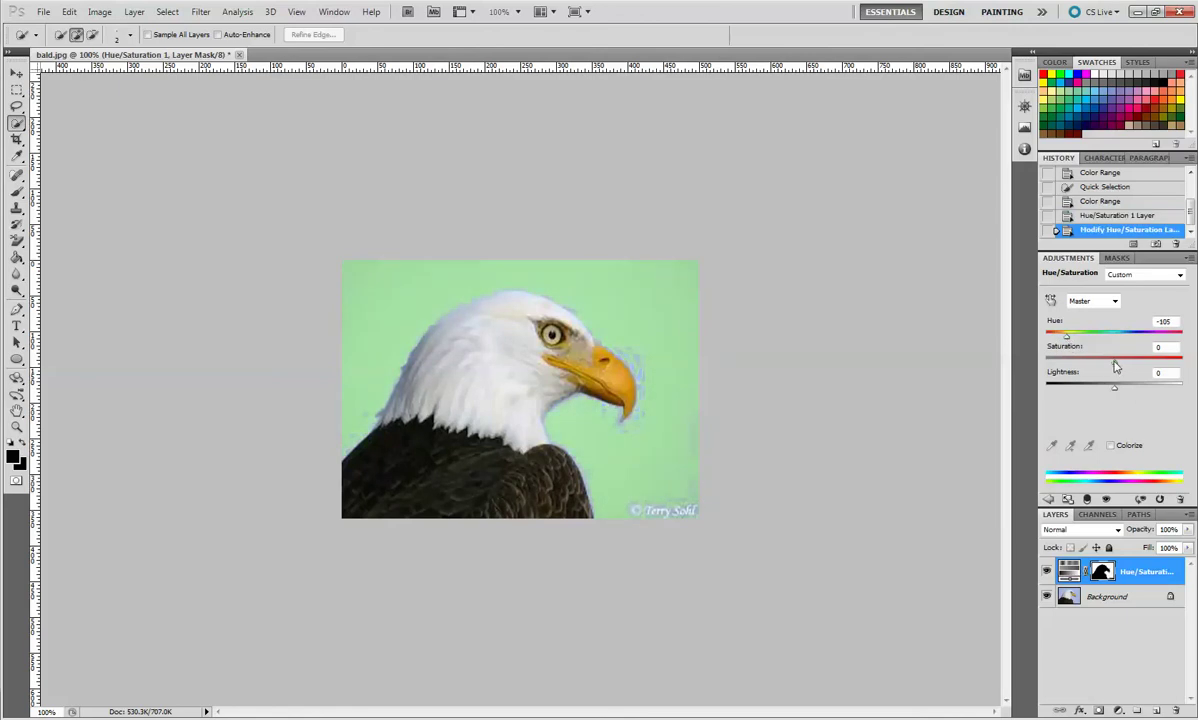
Set the sky adjustment's saturation to +46 and lightness to -33, testing both saturation extremes
left_click_drag(1116, 364, 1195, 366)
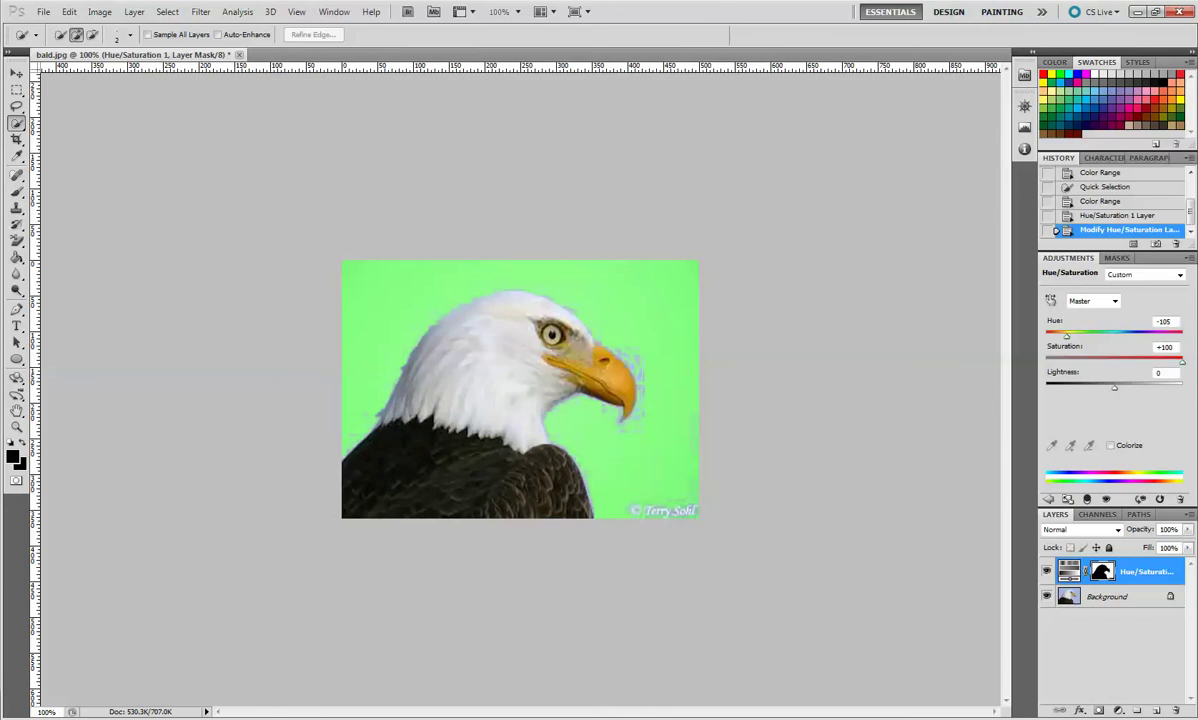
left_click(1047, 362)
left_click_drag(1047, 365, 1147, 367)
left_click_drag(1117, 393, 1092, 394)
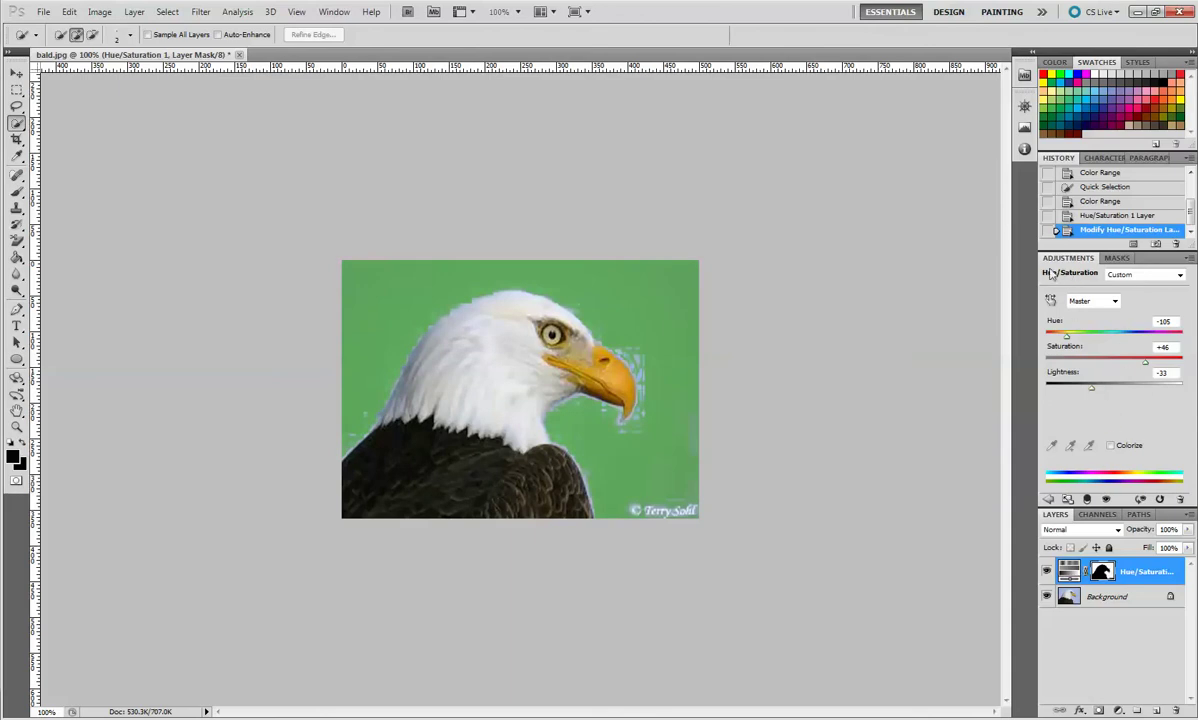
Delete the Hue/Saturation adjustment layer and reselect the sky with Color Range, keeping the previously sampled colour
left_click(1181, 499)
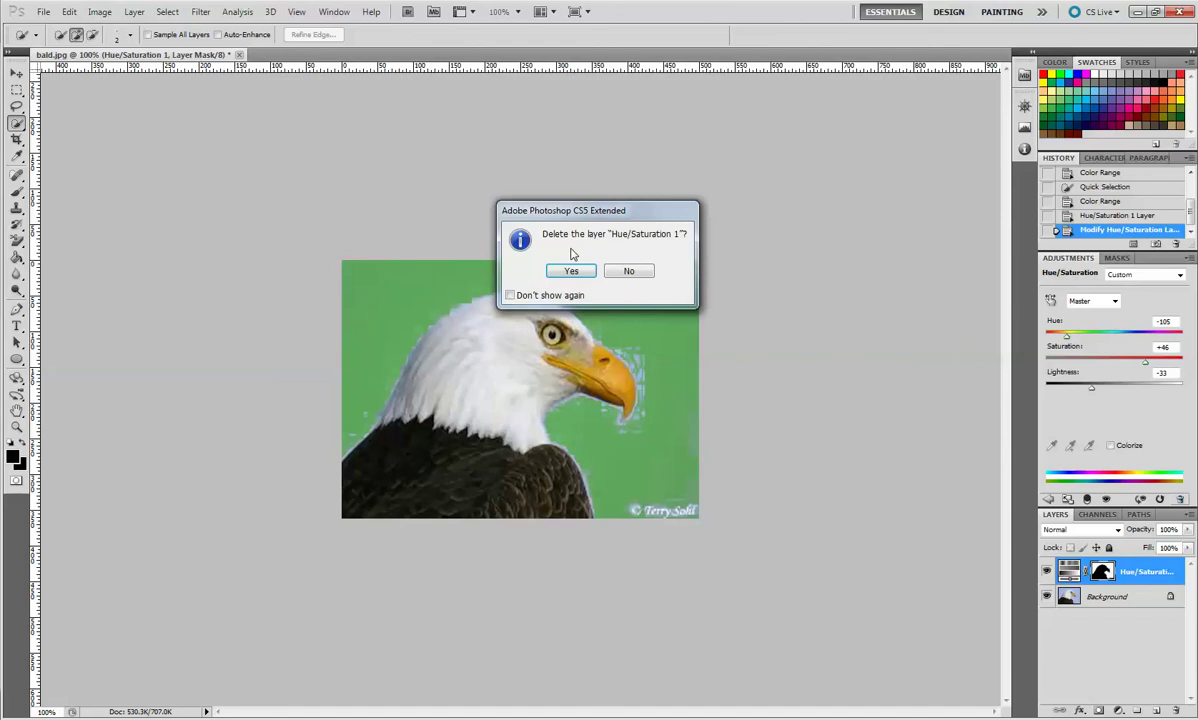
left_click(571, 270)
left_click(166, 12)
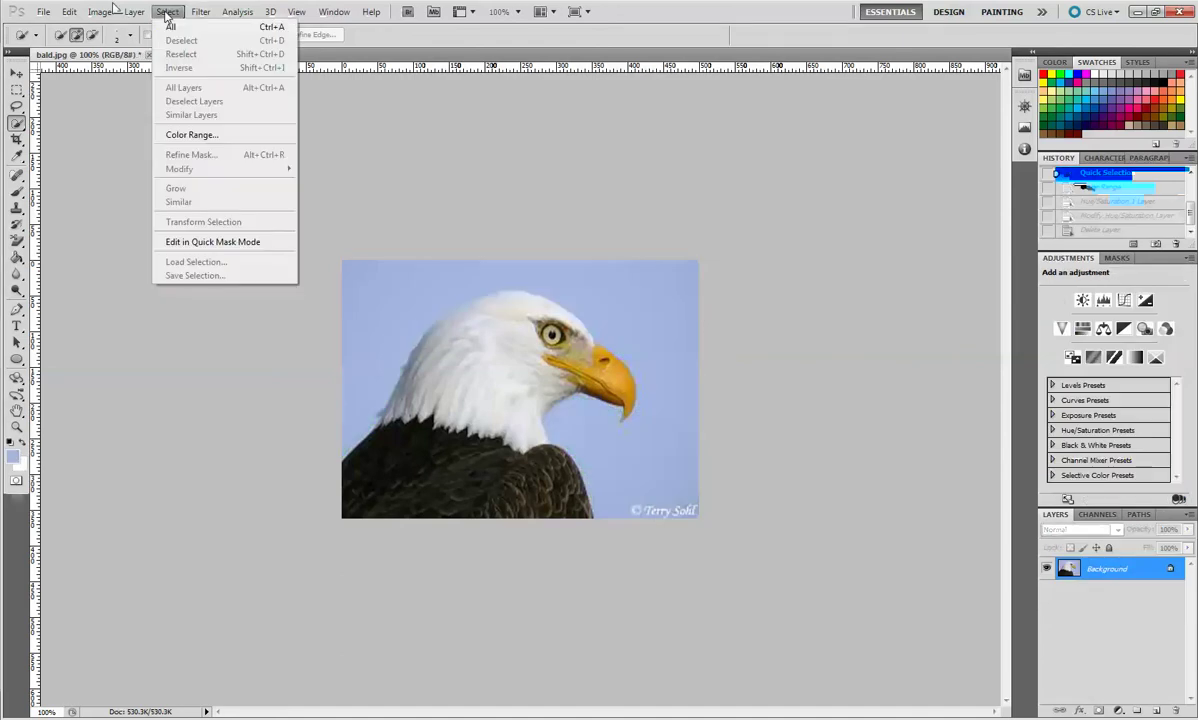
left_click(221, 141)
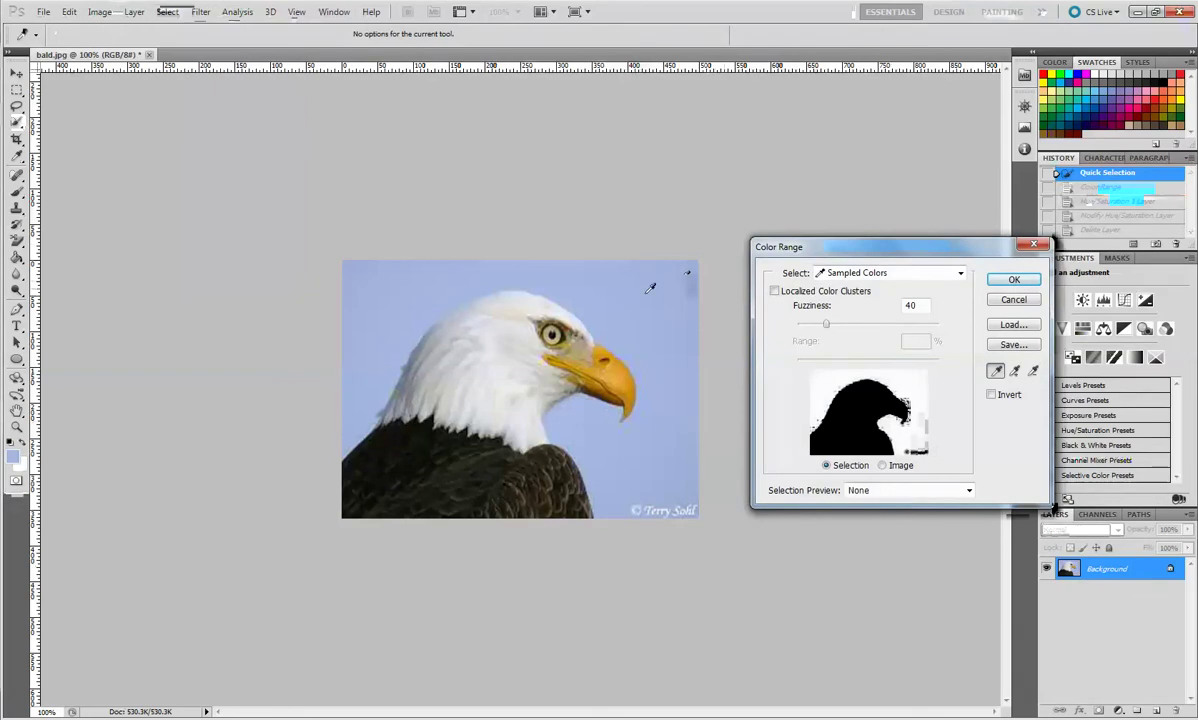
left_click(1014, 281)
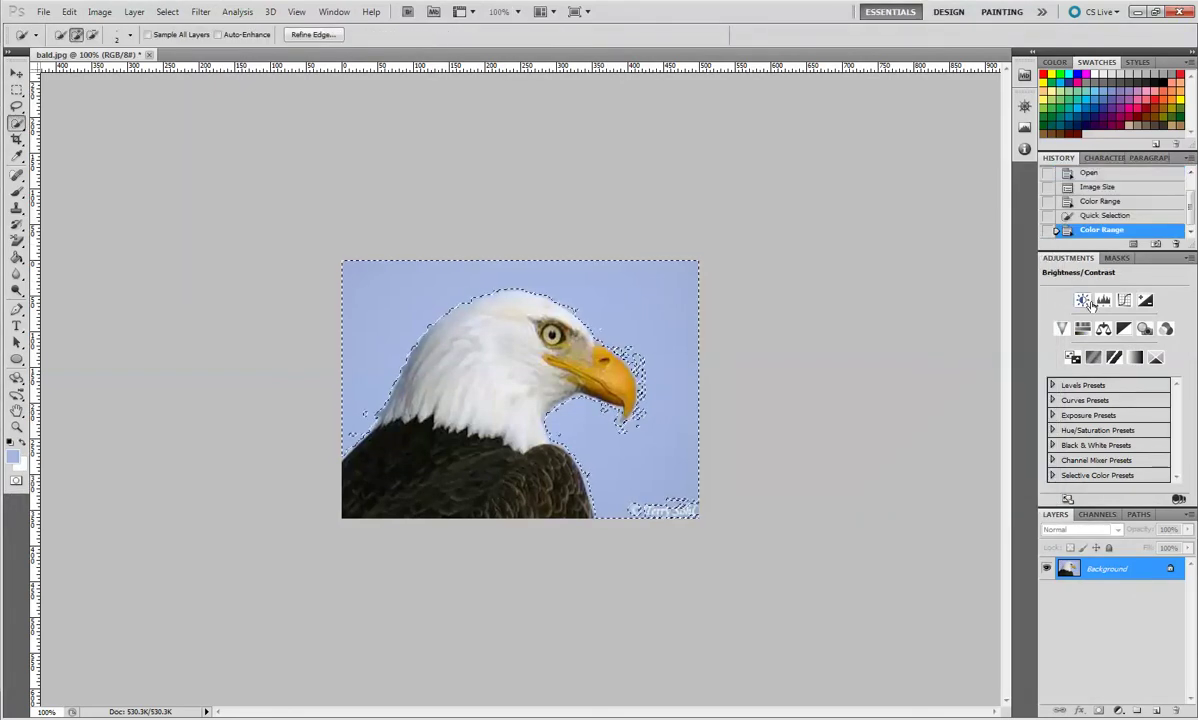
Darken the selected sky with a Brightness/Contrast adjustment layer at brightness -150 and contrast 50, and delete that layer
left_click(1082, 305)
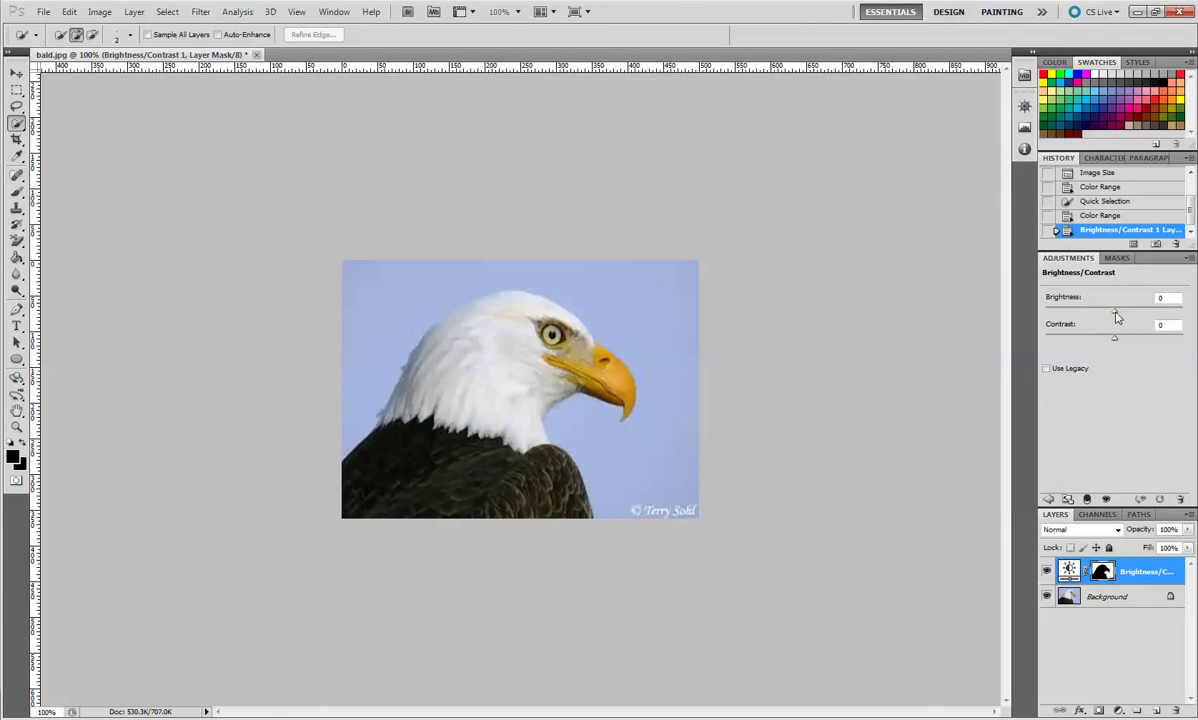
left_click_drag(1118, 316, 1051, 343)
left_click_drag(1119, 345, 1149, 350)
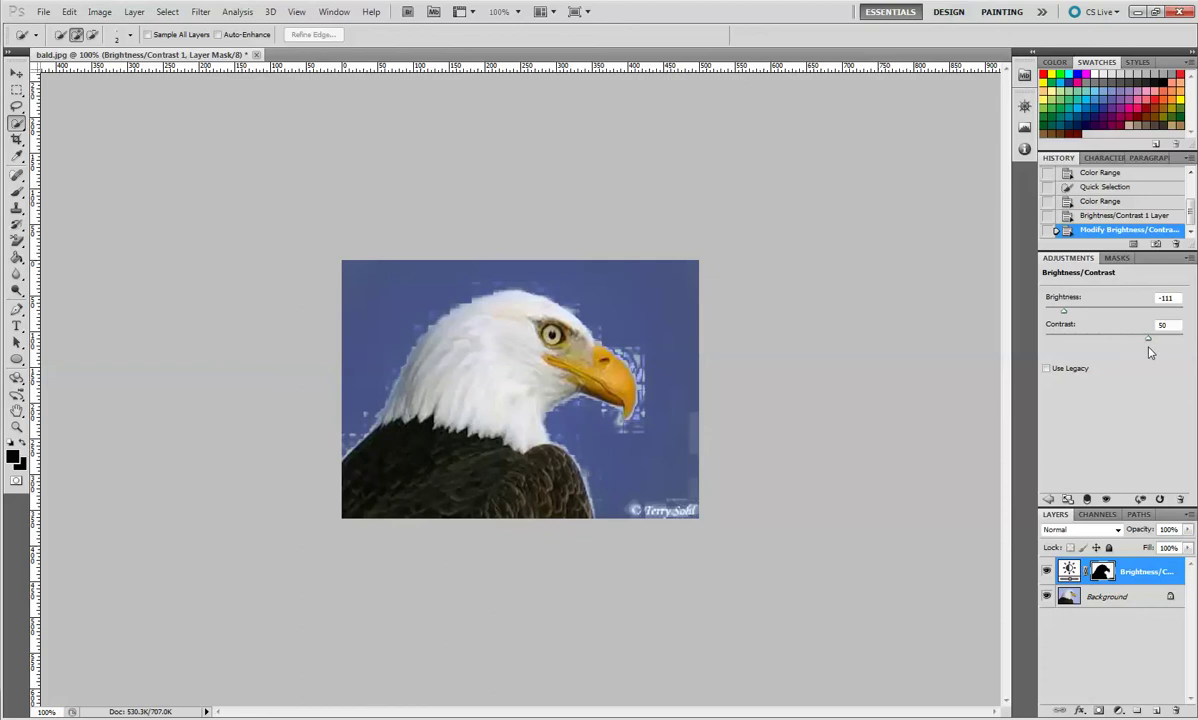
left_click_drag(1063, 311, 1043, 317)
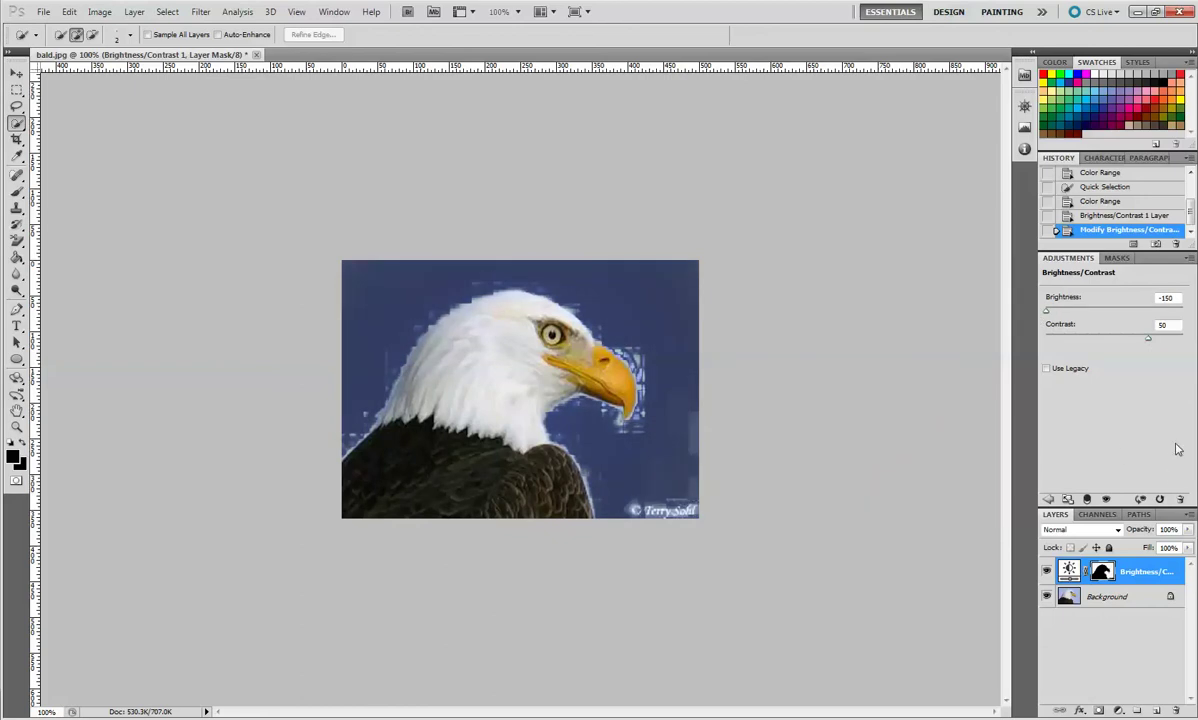
left_click(1180, 498)
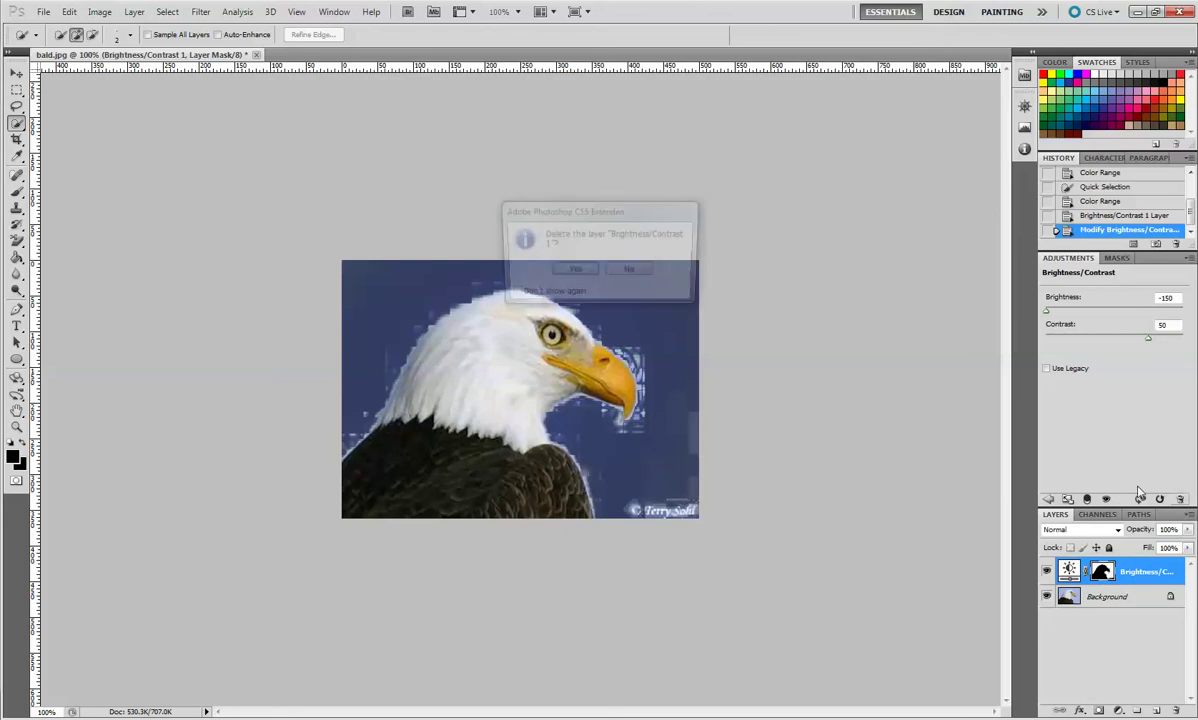
left_click(563, 270)
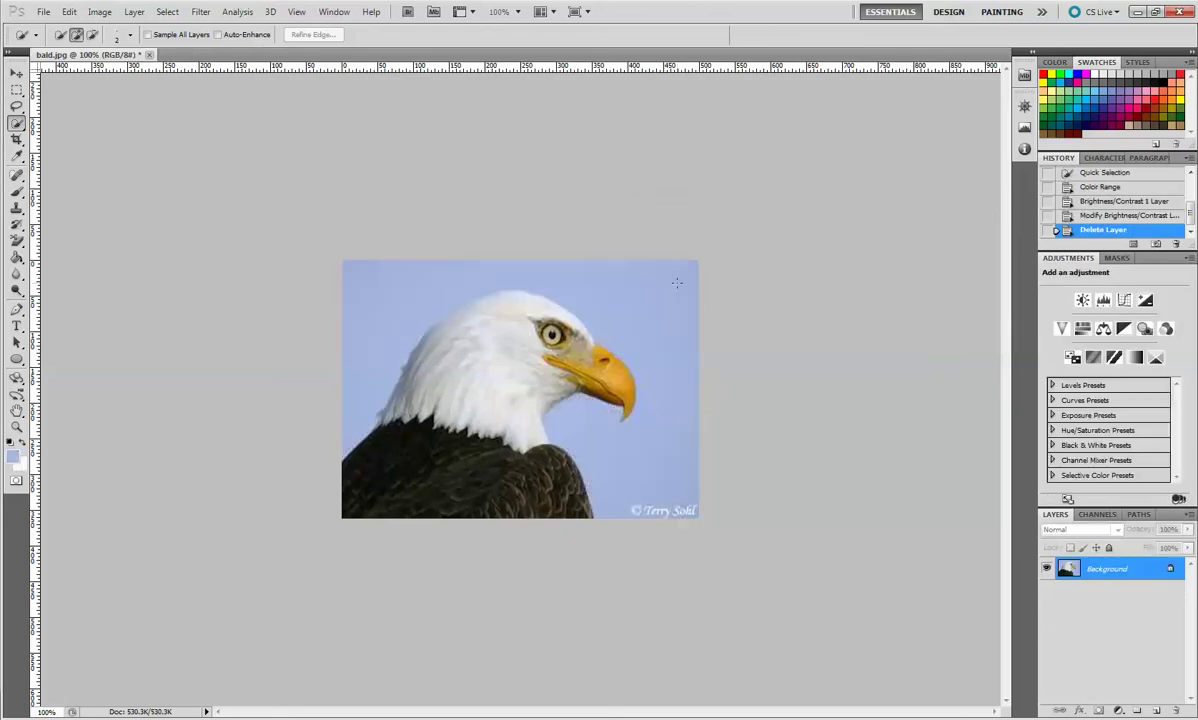